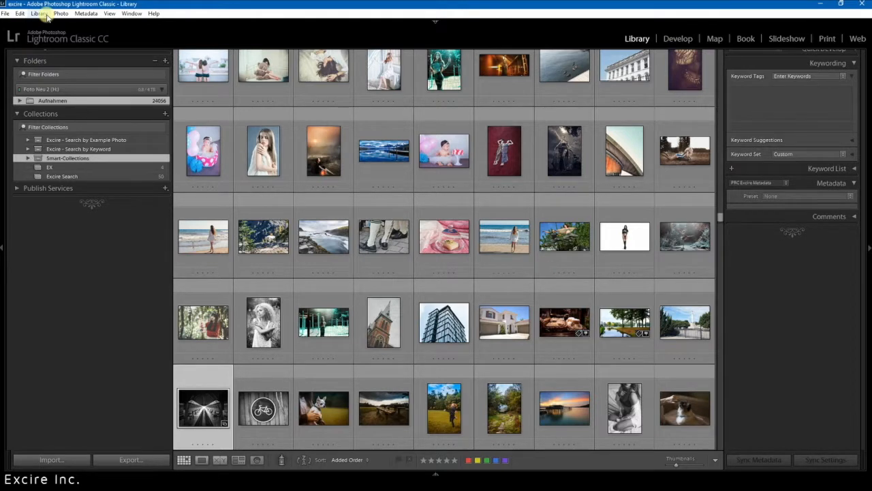
Step: Open the Search for Faces dialog of the Excire Search plug-in
left_click(45, 14)
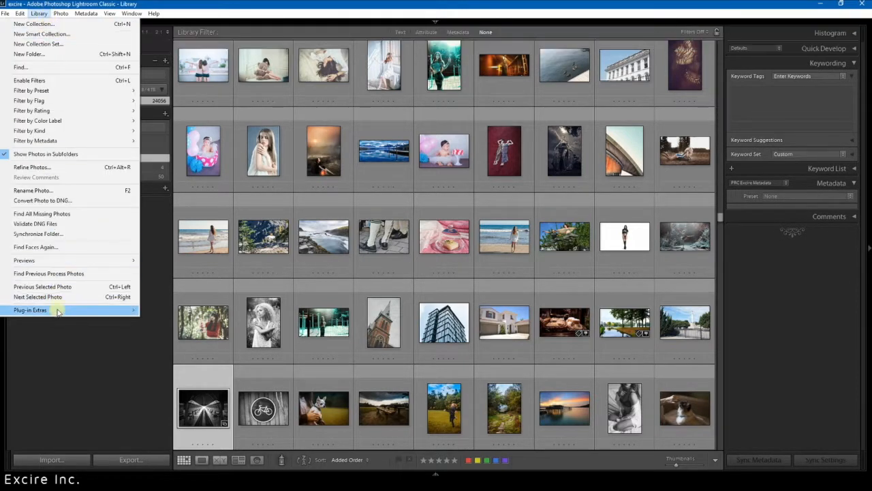
mouse_move(58, 313)
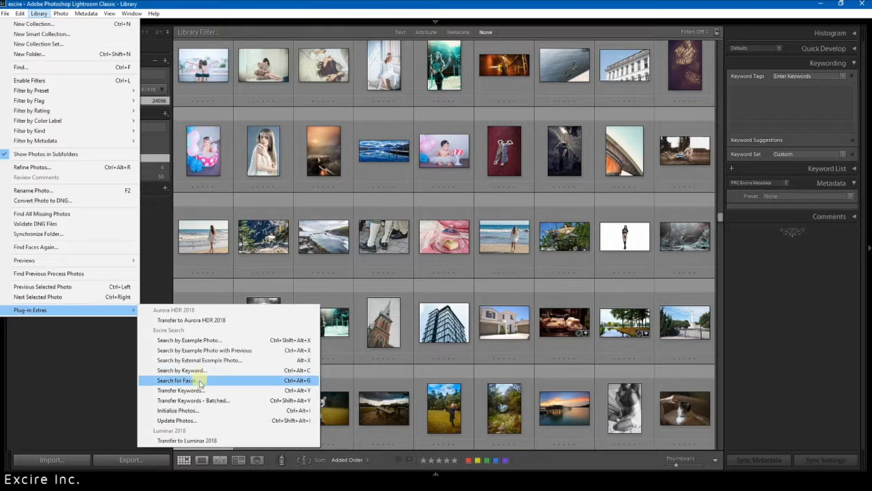
left_click(179, 379)
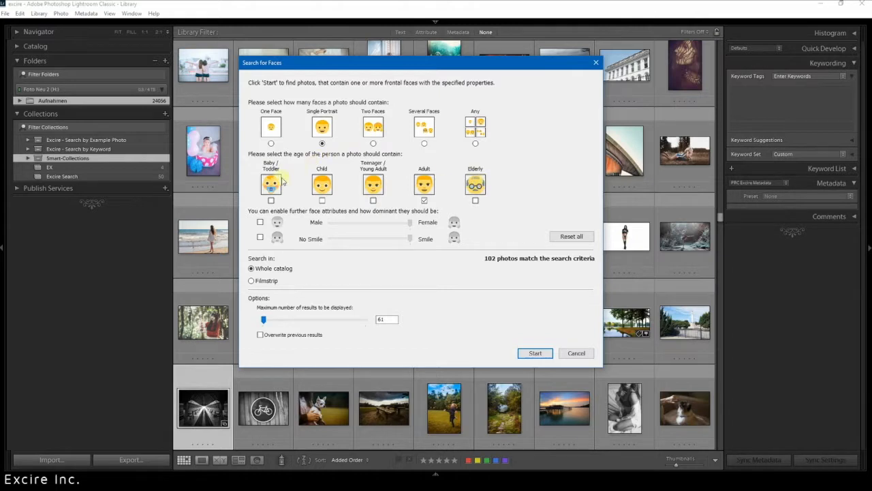
Step: Try adding the Female and Smile attributes to the face search criteria, and disable both again
left_click(260, 223)
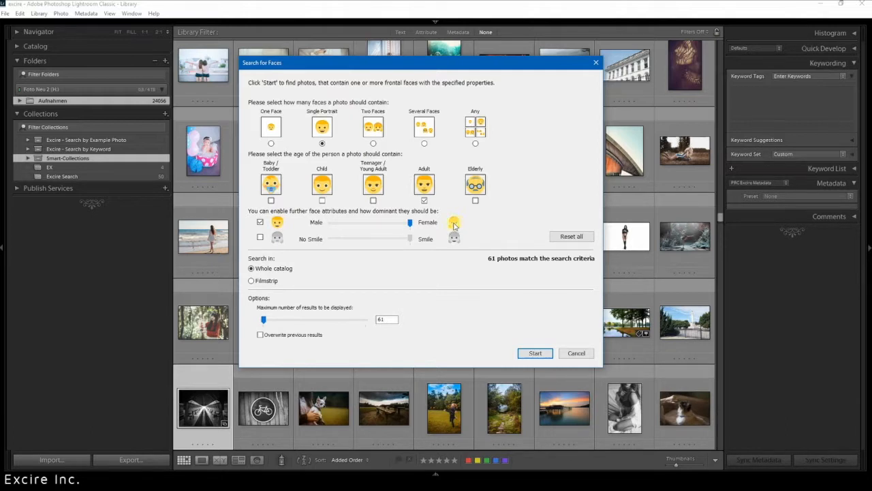
left_click(261, 239)
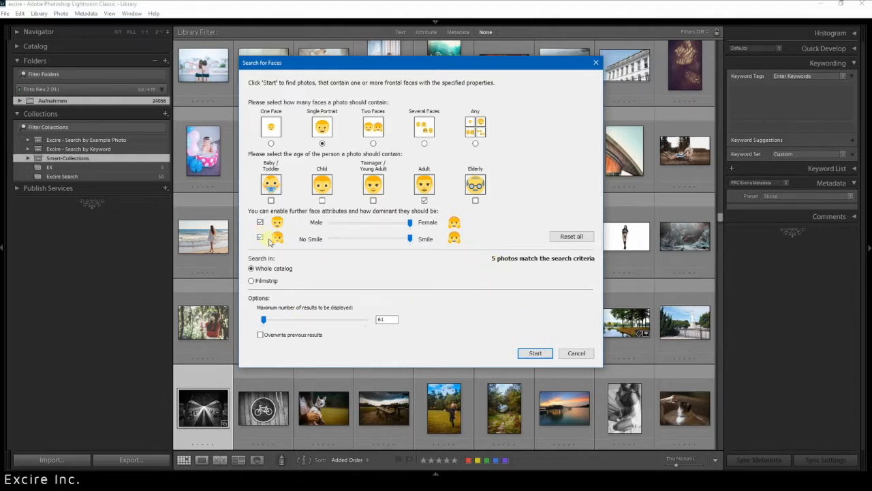
left_click(260, 238)
left_click(259, 222)
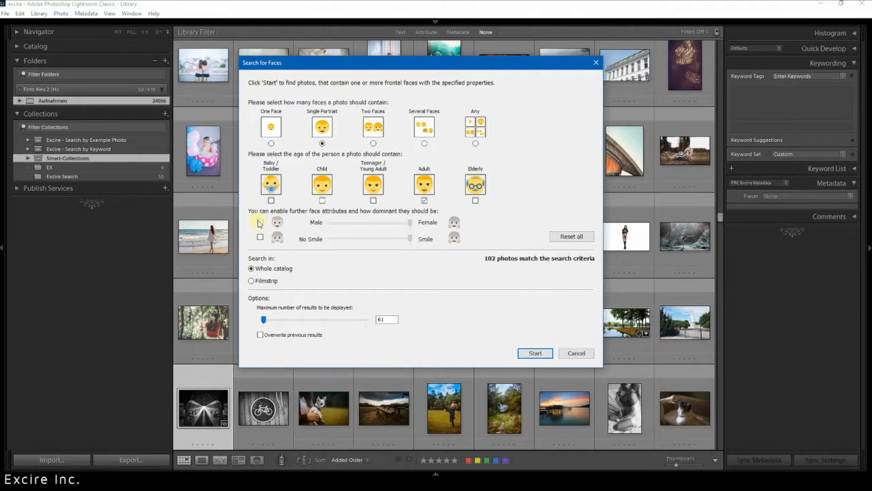
Step: Remove the Adult age criterion and set the number of faces to Any
left_click(423, 201)
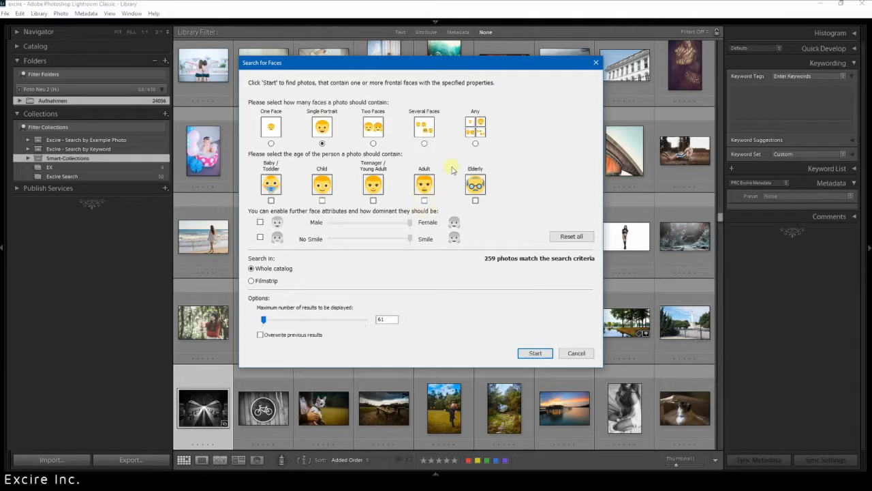
left_click(475, 144)
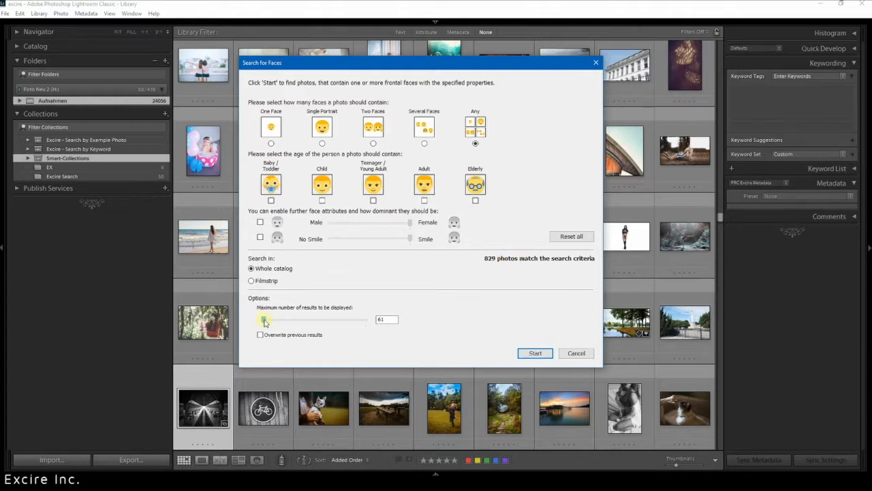
Step: Set the maximum number of results to be displayed to 50
left_click_drag(264, 322, 376, 334)
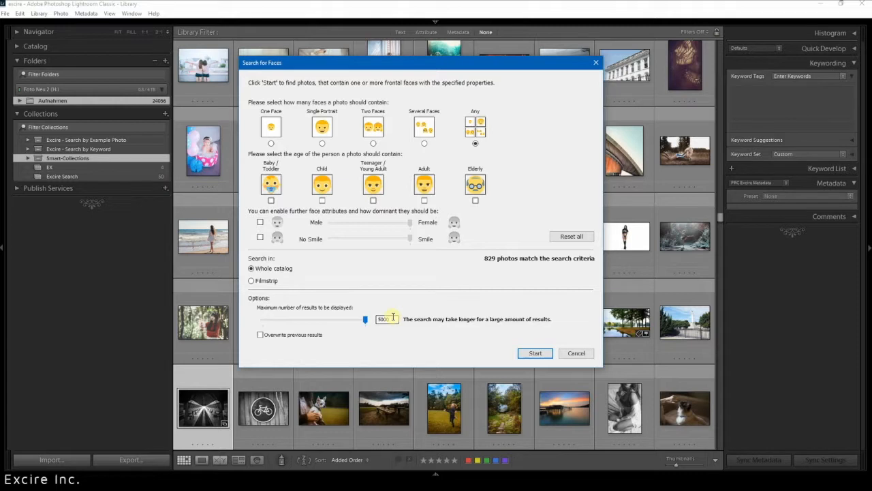
left_click_drag(393, 317, 369, 315)
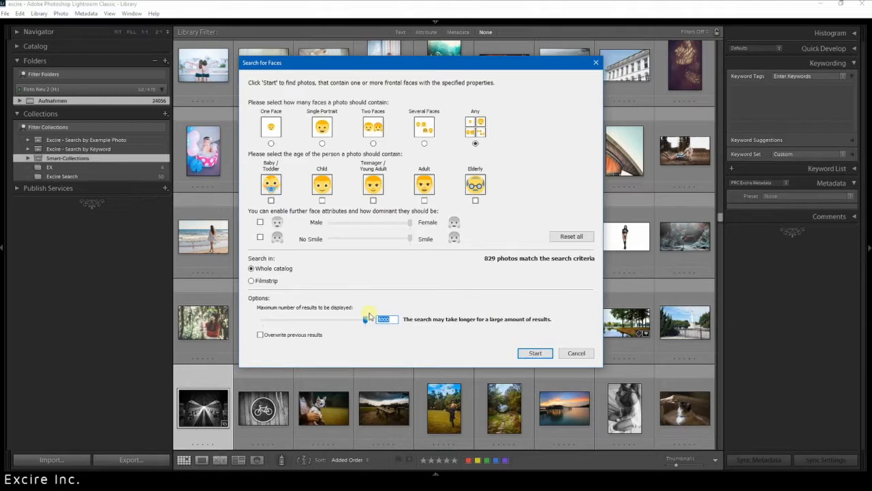
type("50")
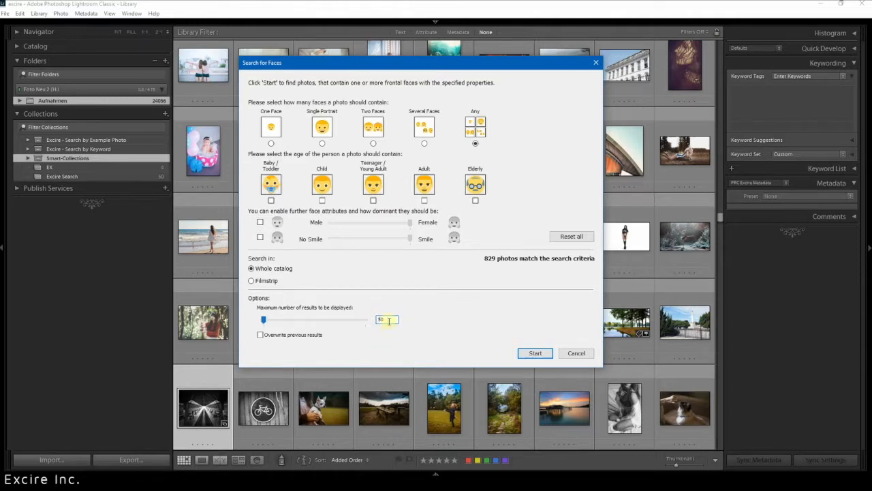
left_click_drag(390, 318, 356, 317)
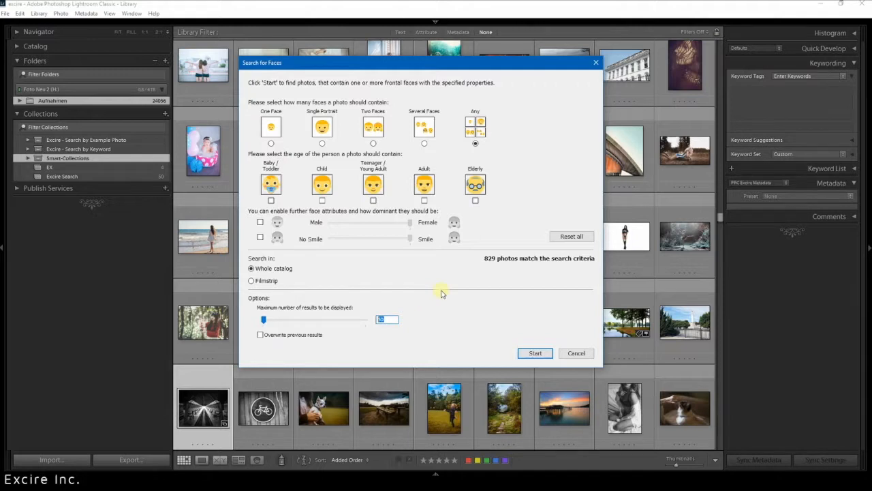
Step: Search the whole catalog for Single Portrait photos with the gender attribute fully towards Female, and dismiss the new-collection notice
left_click(322, 143)
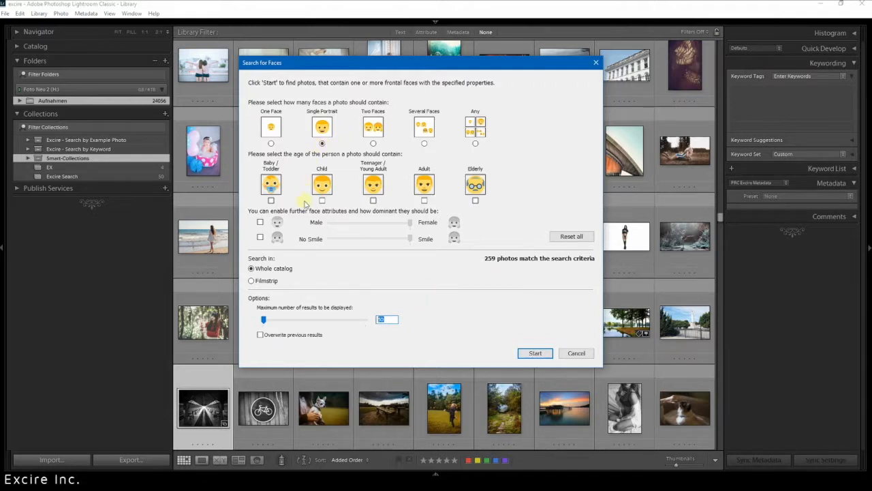
left_click(260, 223)
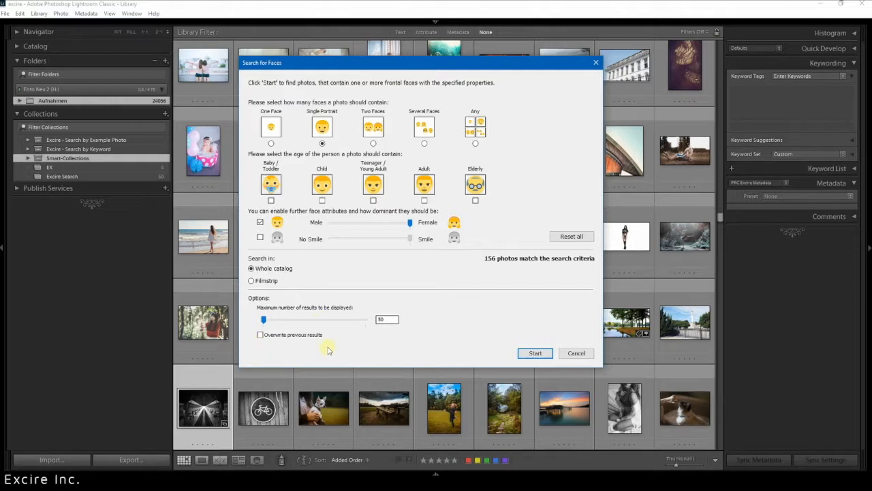
left_click(537, 353)
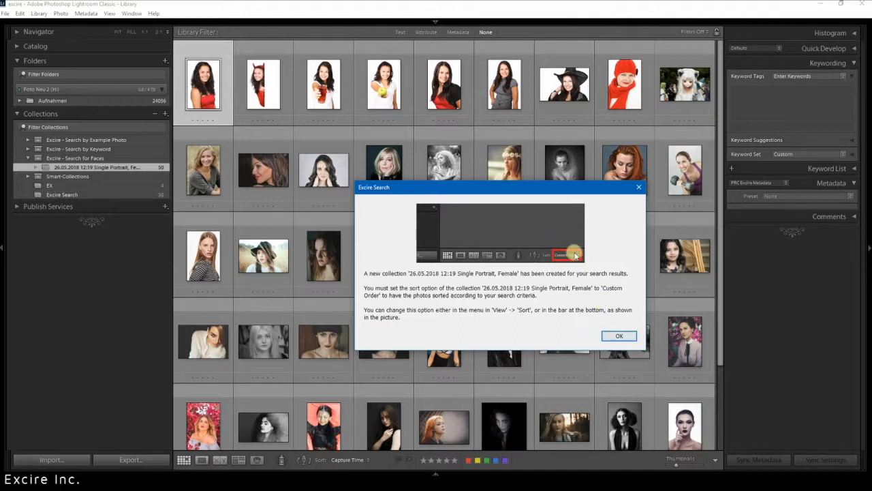
left_click(618, 335)
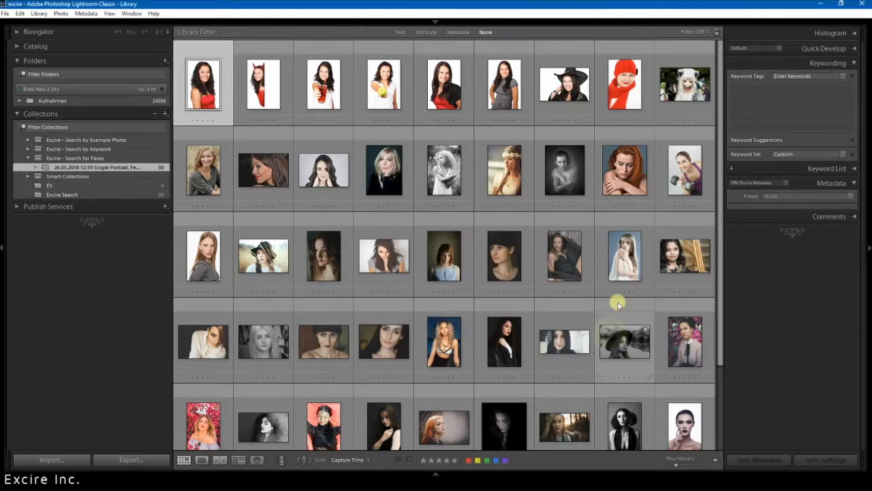
Step: Sort the search results by Custom Order and reduce the thumbnail size until all the photos fit in the grid
left_click(344, 459)
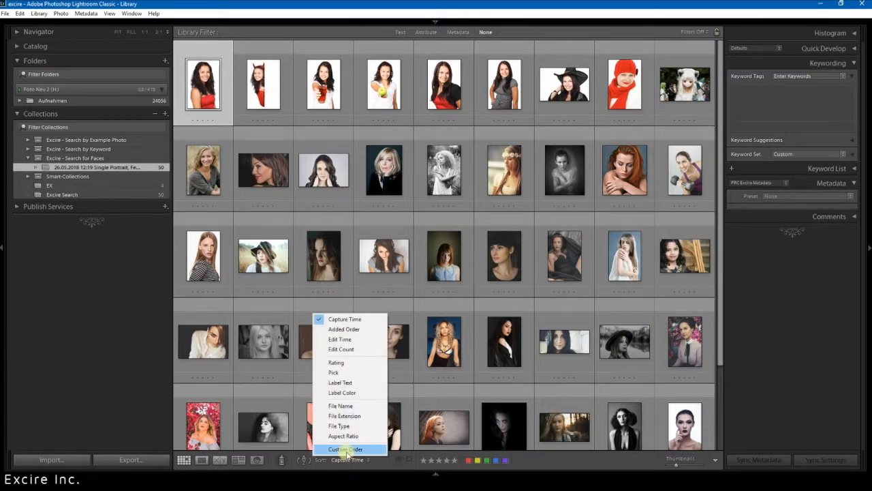
left_click(346, 450)
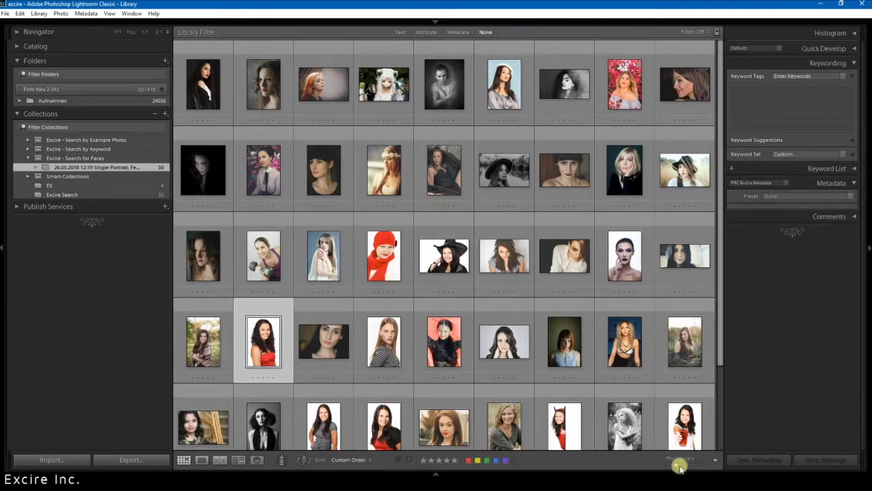
left_click_drag(676, 465, 666, 459)
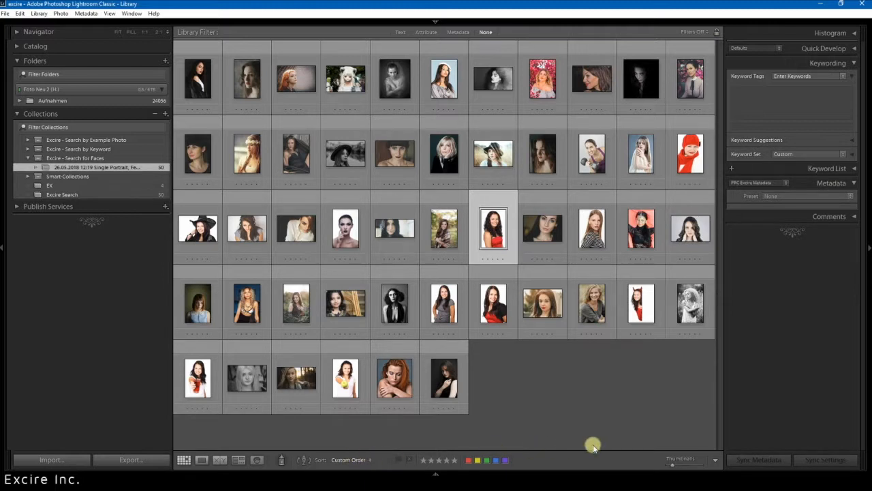
Step: Hide the toolbar and show it again, and view the list of items it can display
key("t")
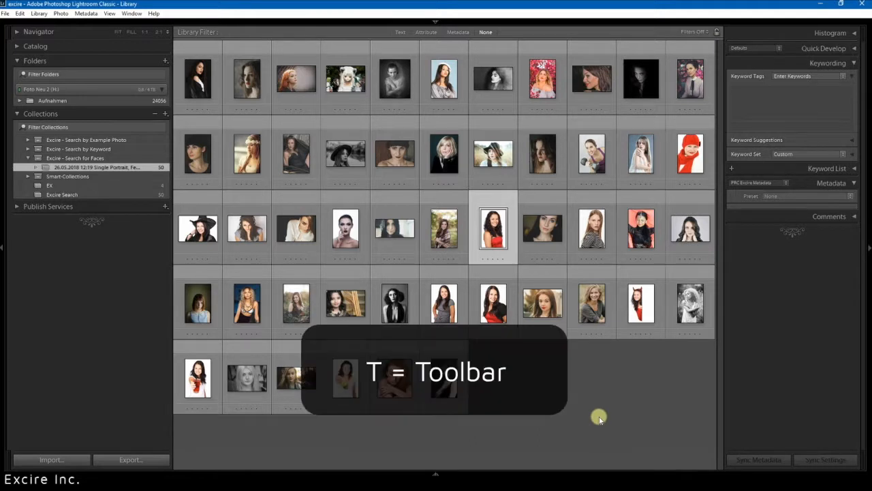
key("t")
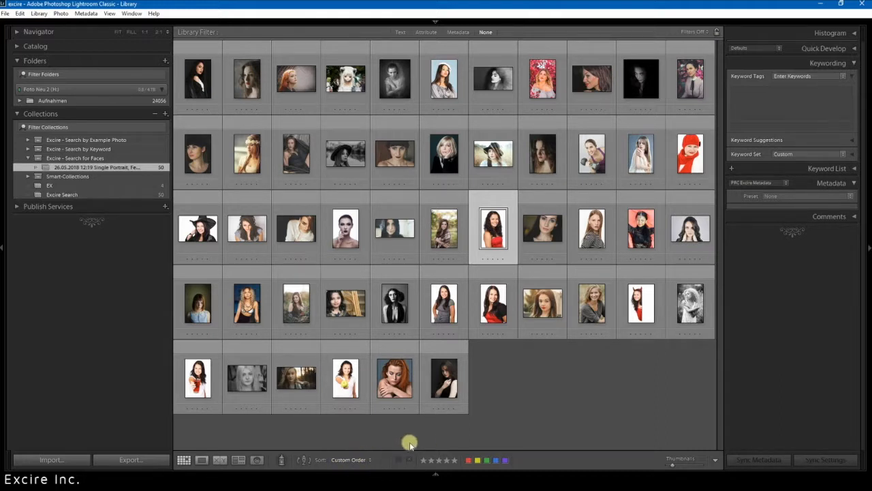
left_click(716, 461)
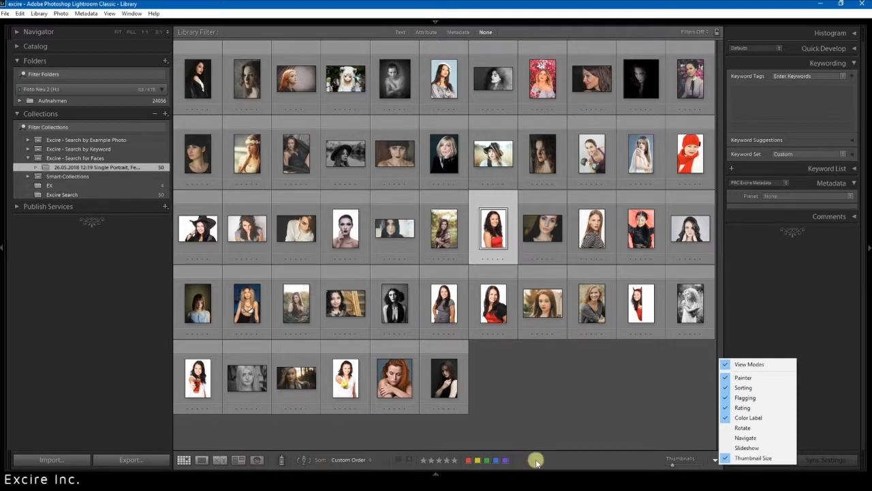
left_click(598, 425)
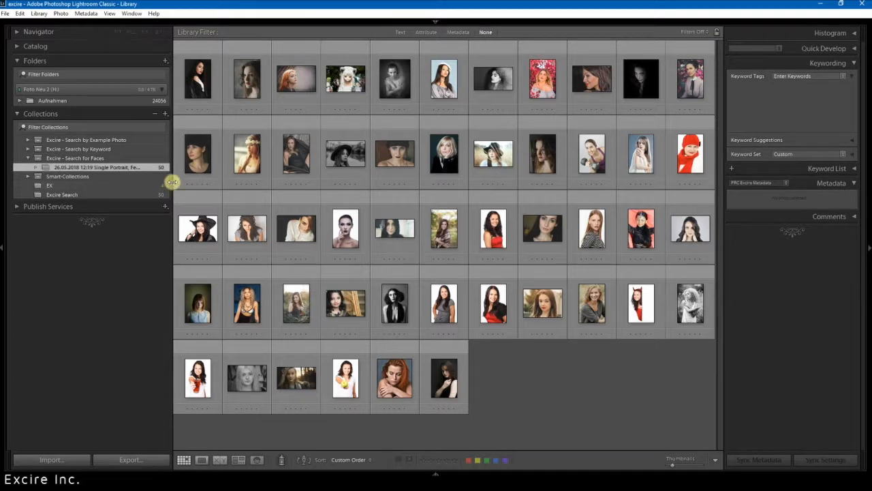
Step: Widen the collections area to fit the full name of the single-portrait search collection, and select that collection
left_click_drag(172, 182, 205, 181)
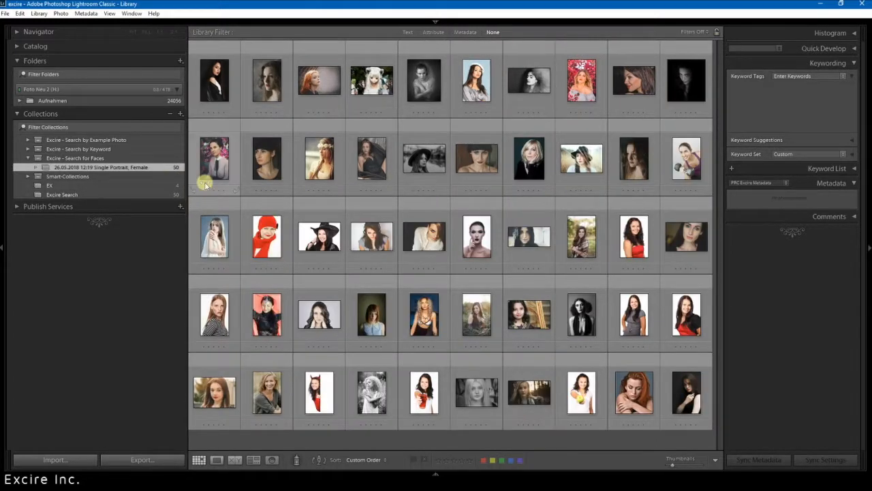
left_click(155, 168)
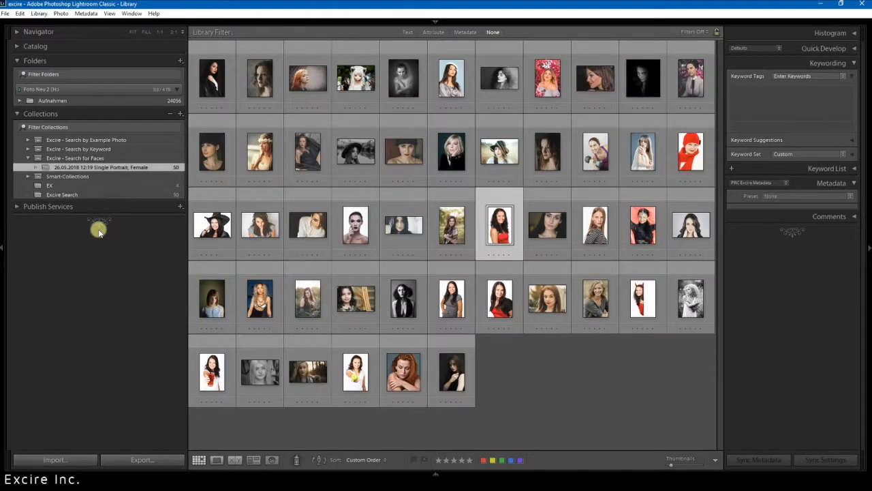
Step: Run a whole-catalog face search for Two Faces and Adult without the gender attribute, and enlarge the result thumbnails
left_click(47, 15)
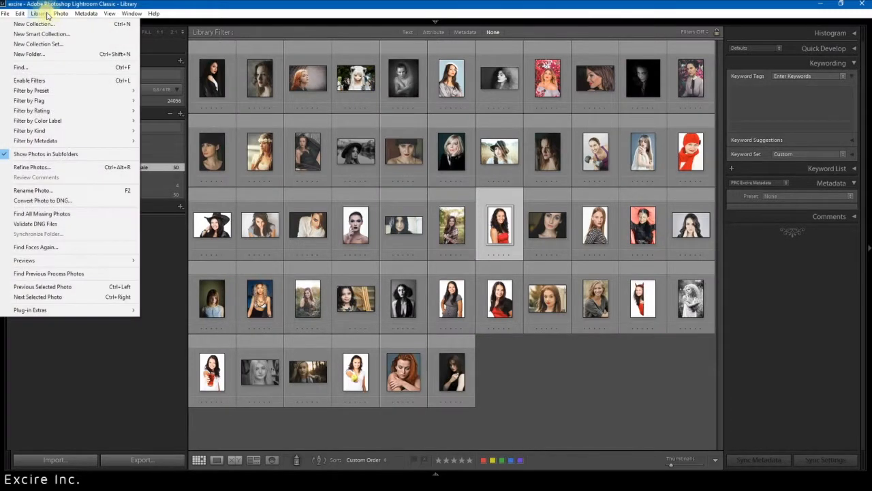
mouse_move(102, 310)
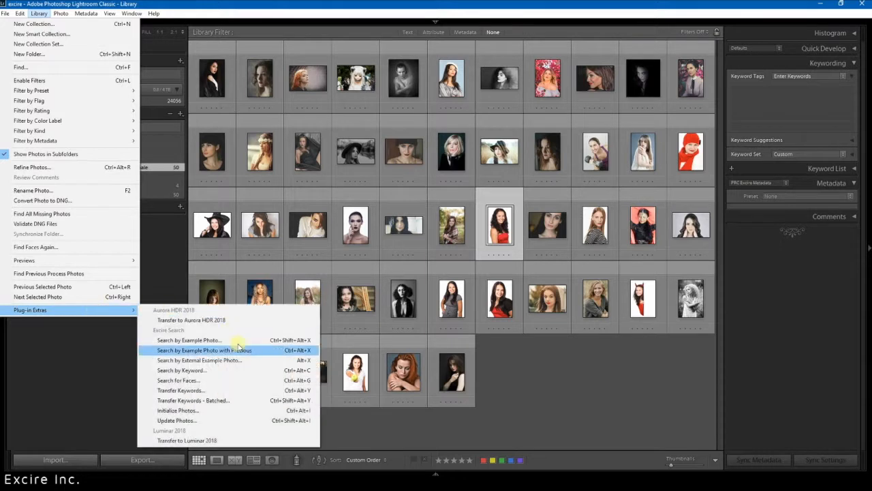
left_click(235, 380)
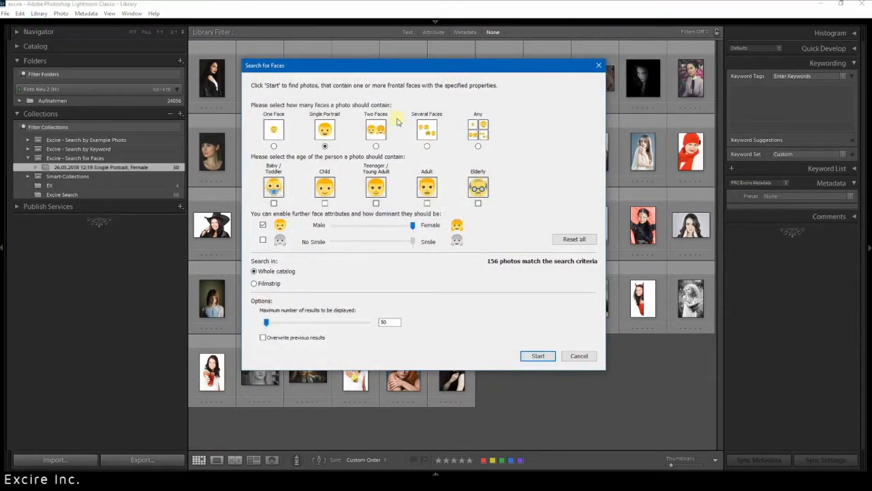
left_click(377, 148)
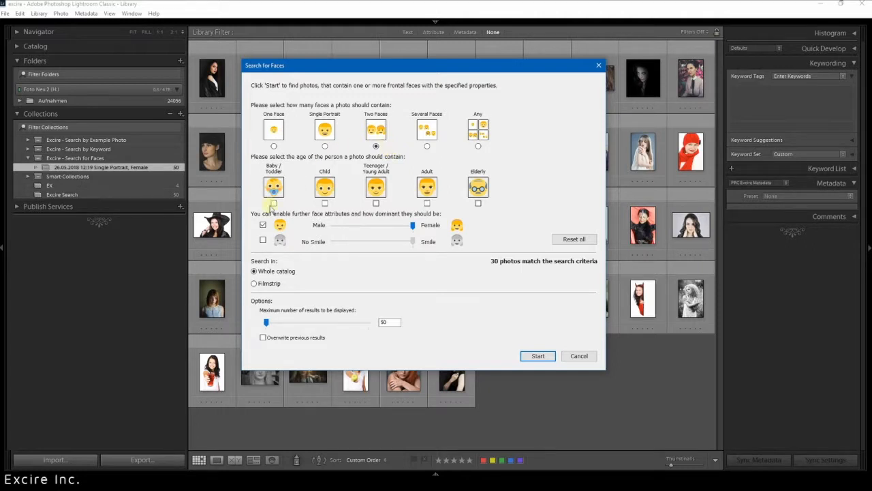
left_click(263, 224)
left_click(427, 203)
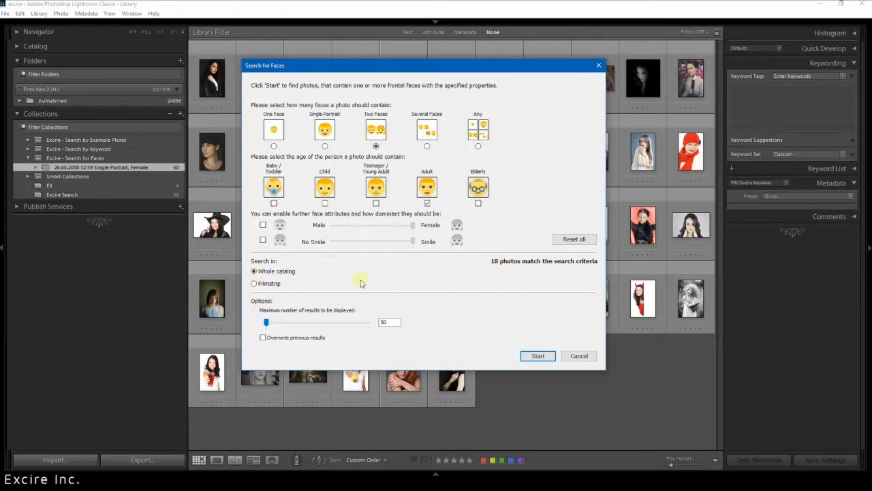
left_click(383, 322)
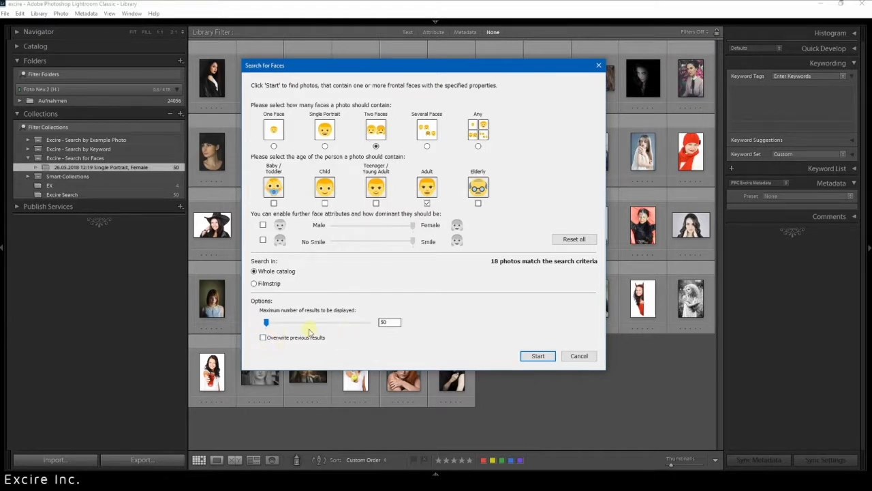
left_click(533, 357)
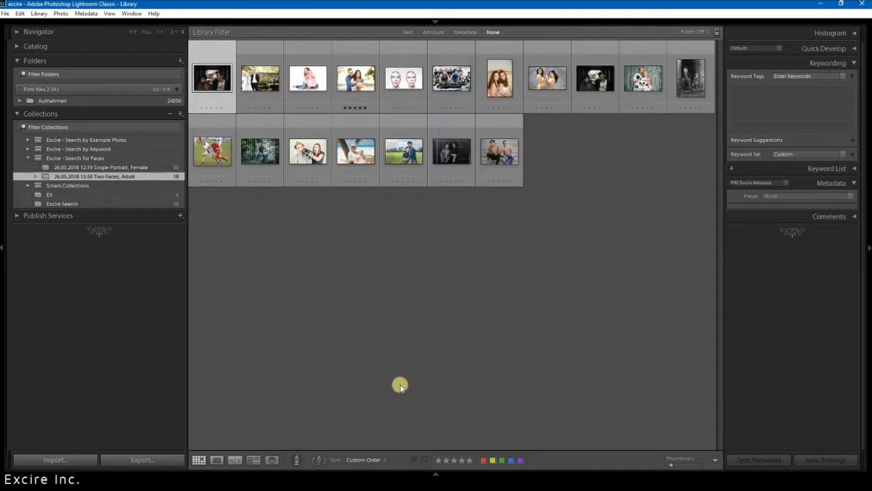
left_click_drag(671, 463, 681, 463)
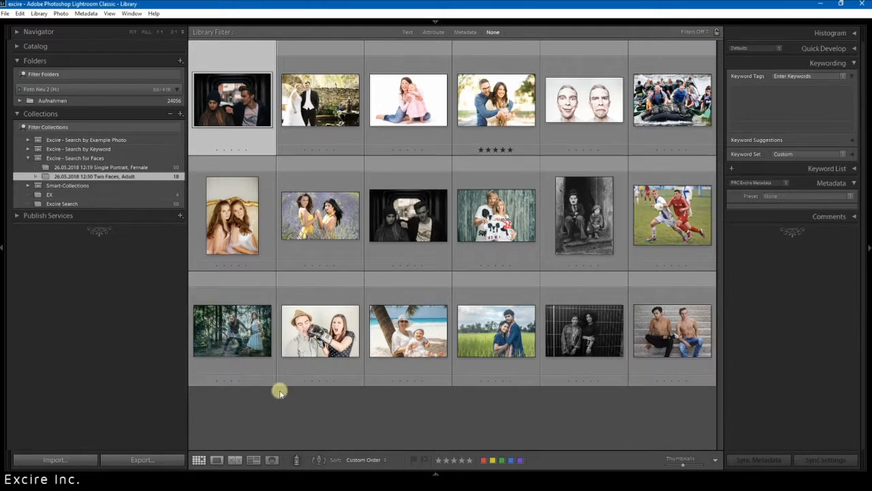
Step: Run another face search for Two Faces and Adult with the smile attribute enabled fully towards Smile
left_click(38, 14)
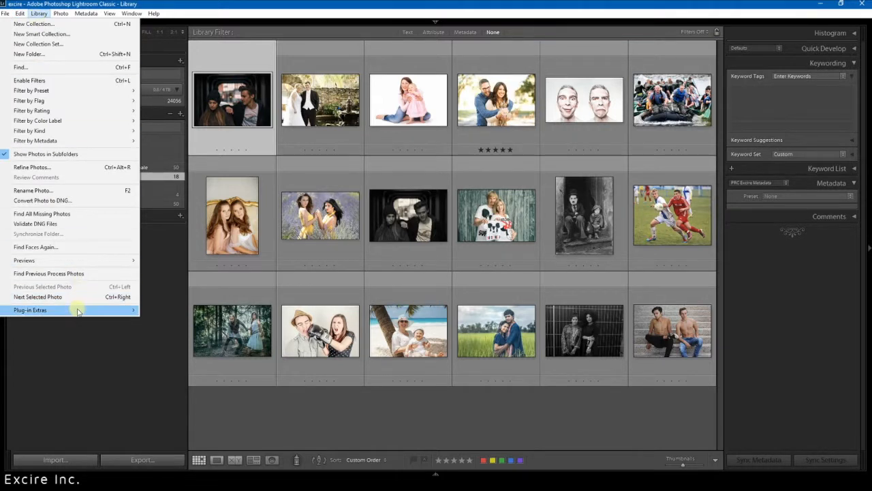
mouse_move(75, 310)
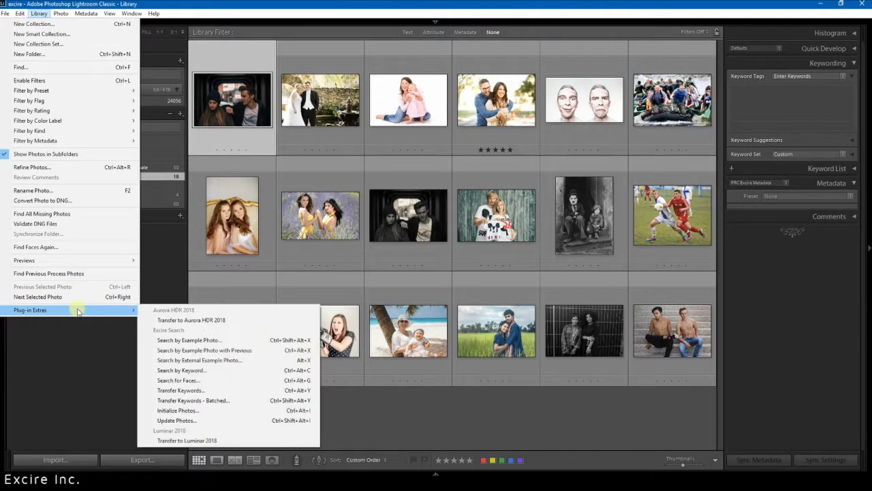
left_click(194, 380)
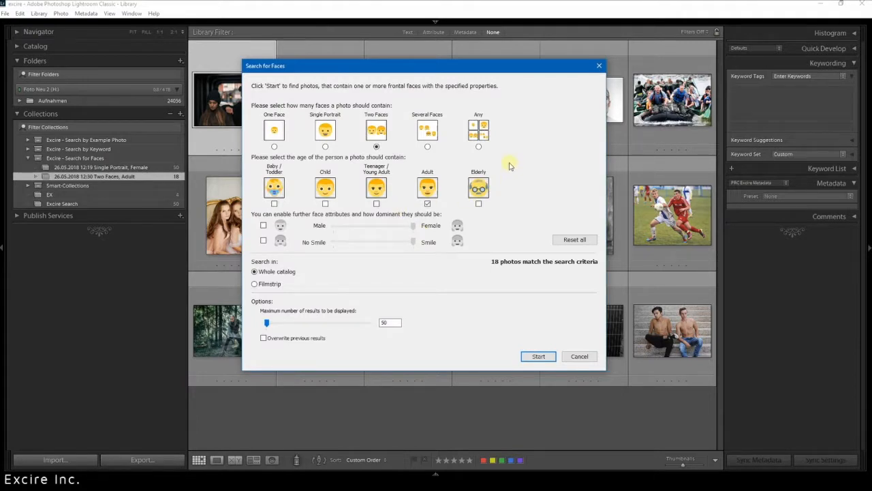
left_click(263, 241)
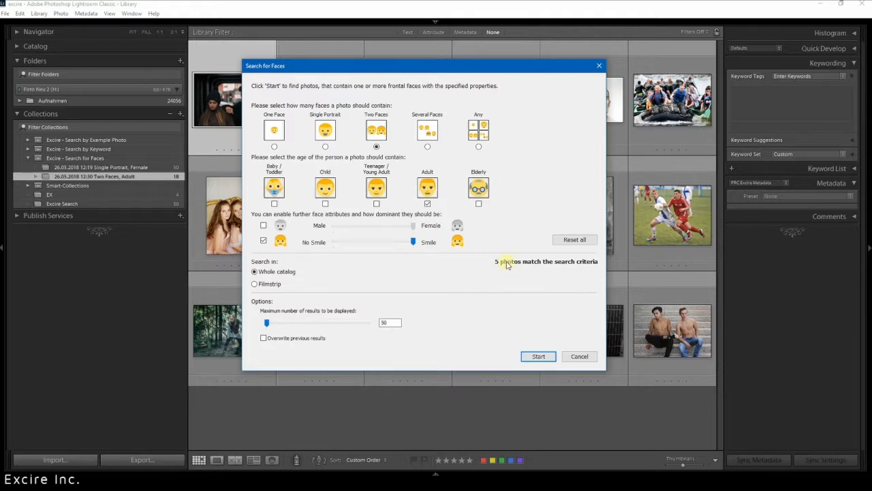
left_click(536, 356)
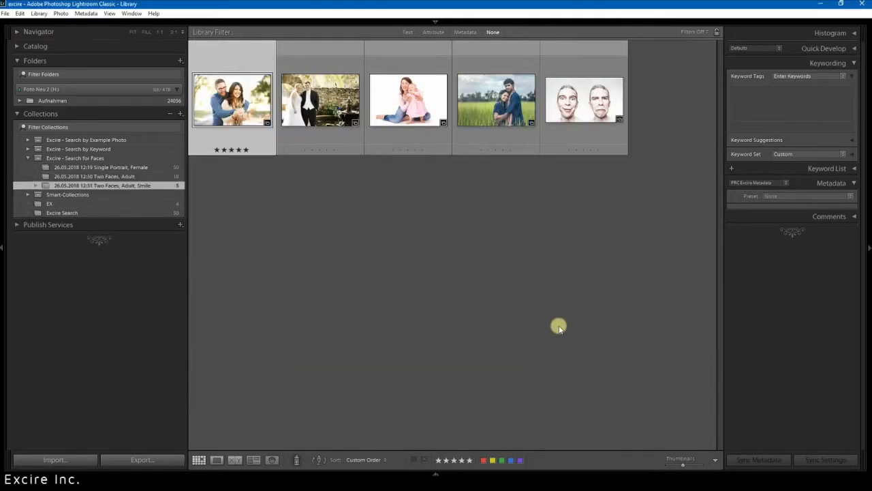